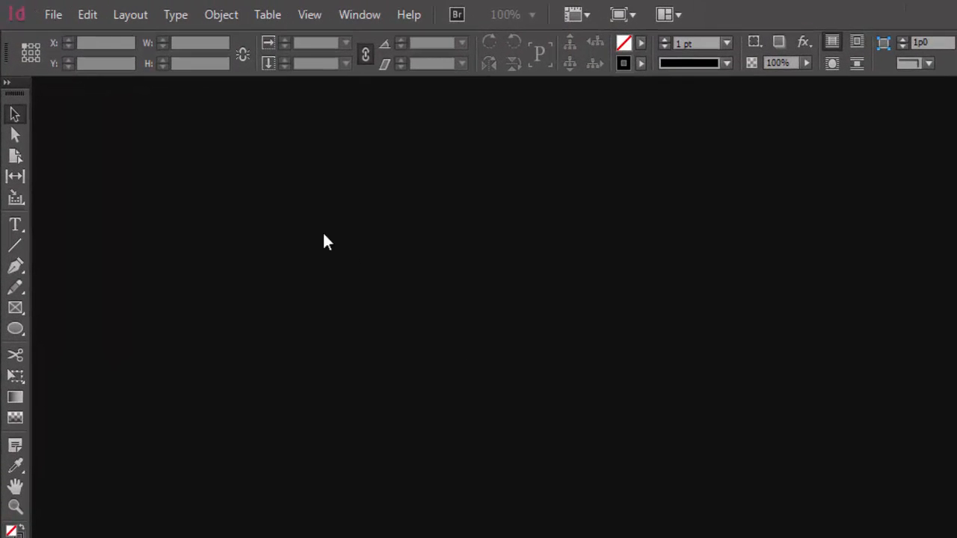
- Start a new document, expand its bleed and slug settings, and enable the live preview
click(42, 11)
mouse_move(56, 38)
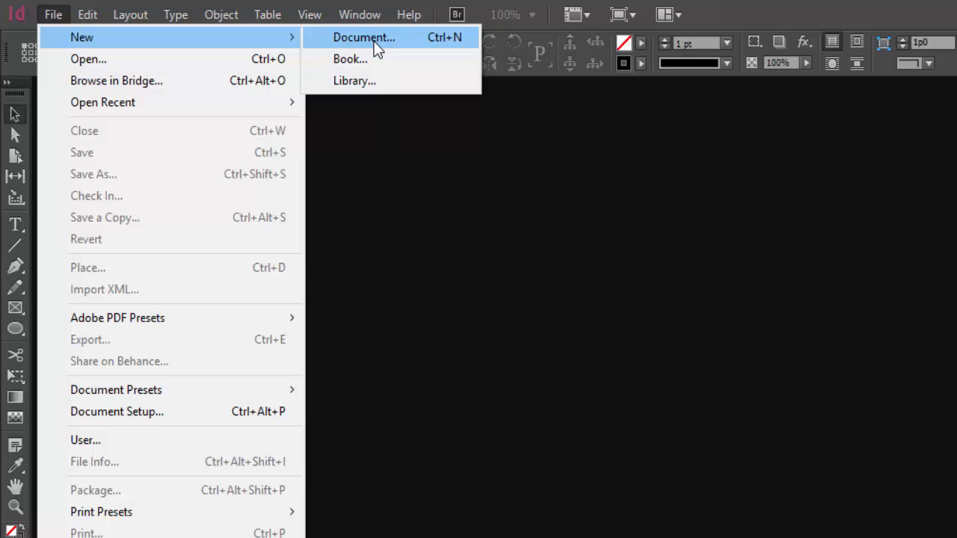
click(374, 42)
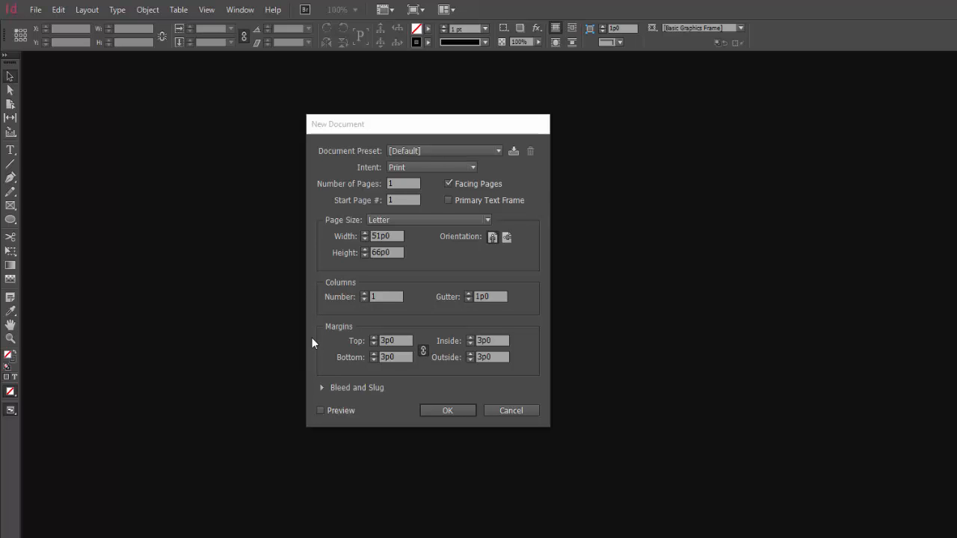
click(320, 388)
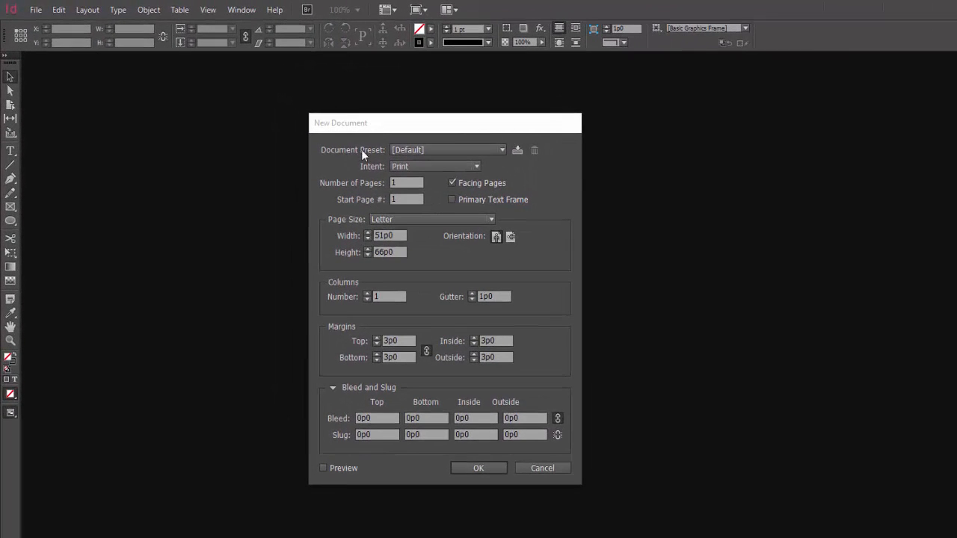
click(324, 468)
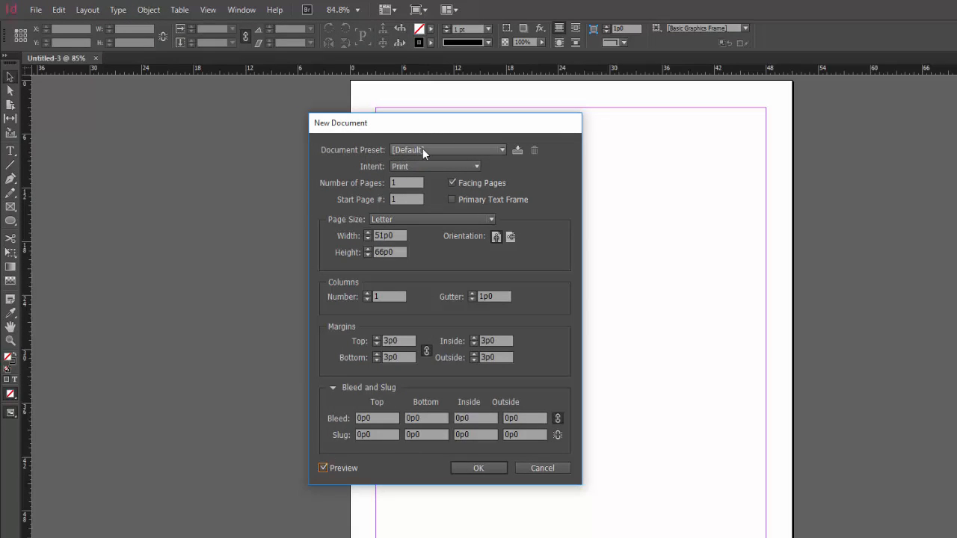
click(464, 166)
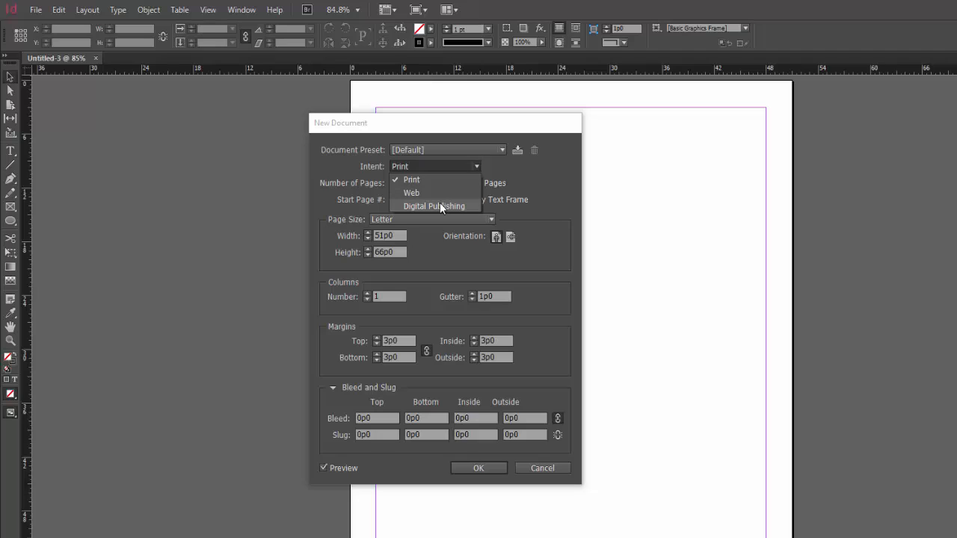
click(329, 188)
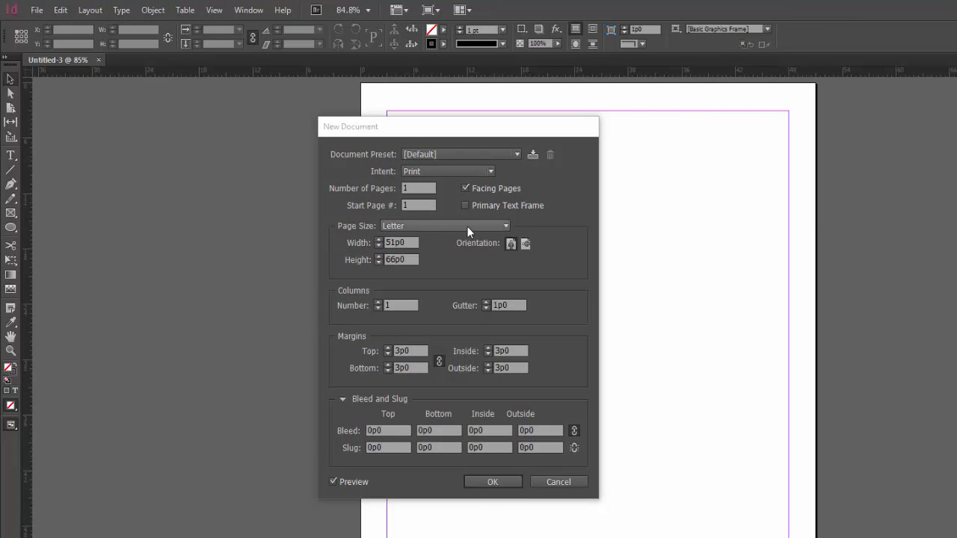
click(507, 226)
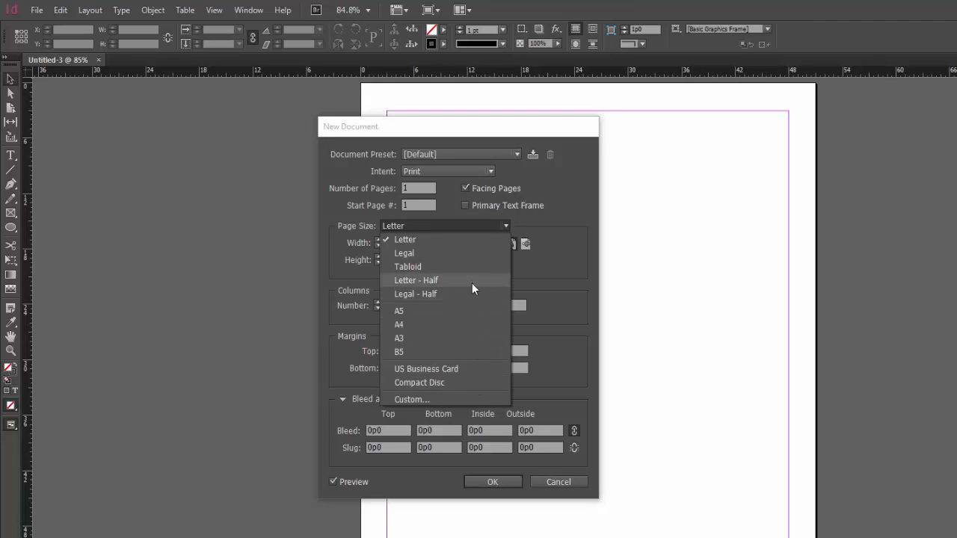
click(334, 241)
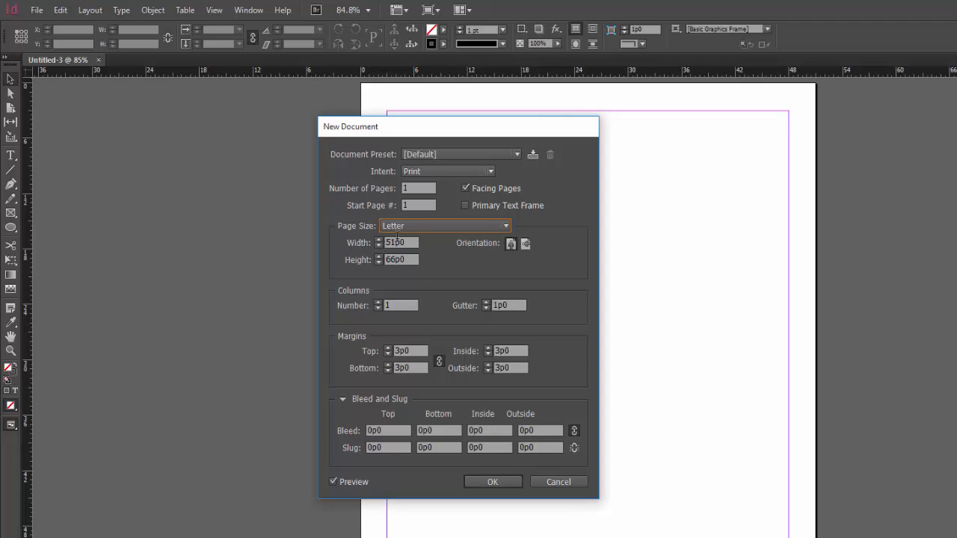
- Try a custom page width of 6 in for the new document
drag(411, 242, 384, 242)
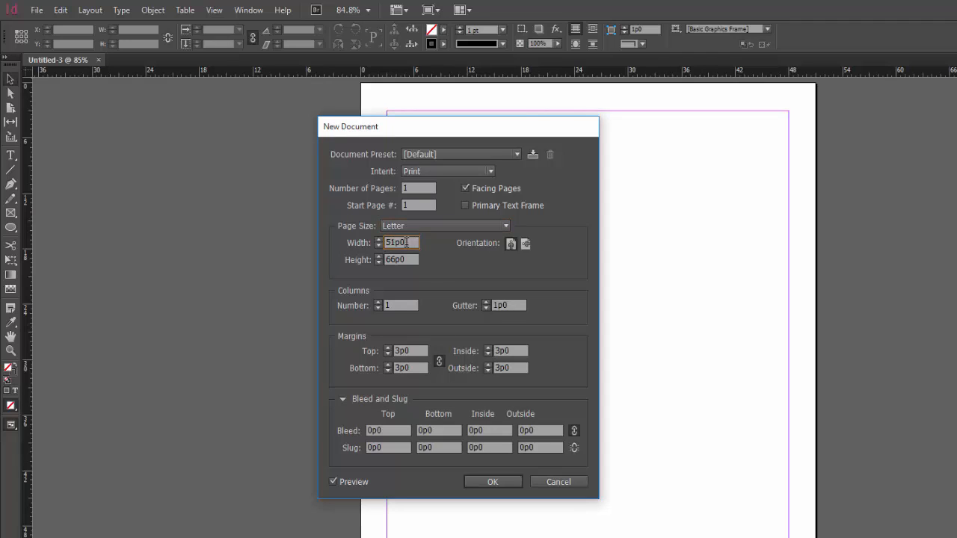
click(388, 259)
double_click(388, 259)
drag(412, 242, 321, 245)
text(6 in)
key(Tab)
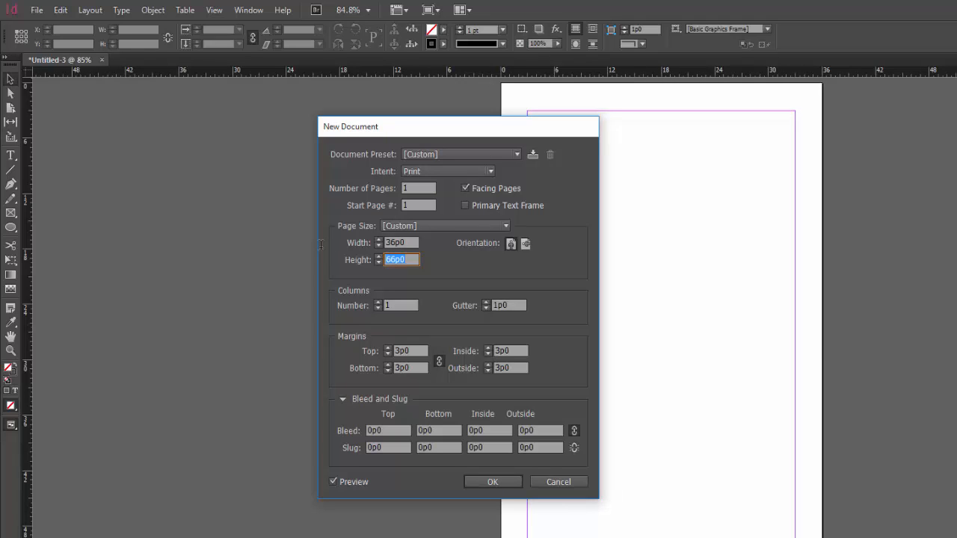
- Restore the Letter page size and try landscape orientation before returning to portrait
click(506, 227)
click(424, 240)
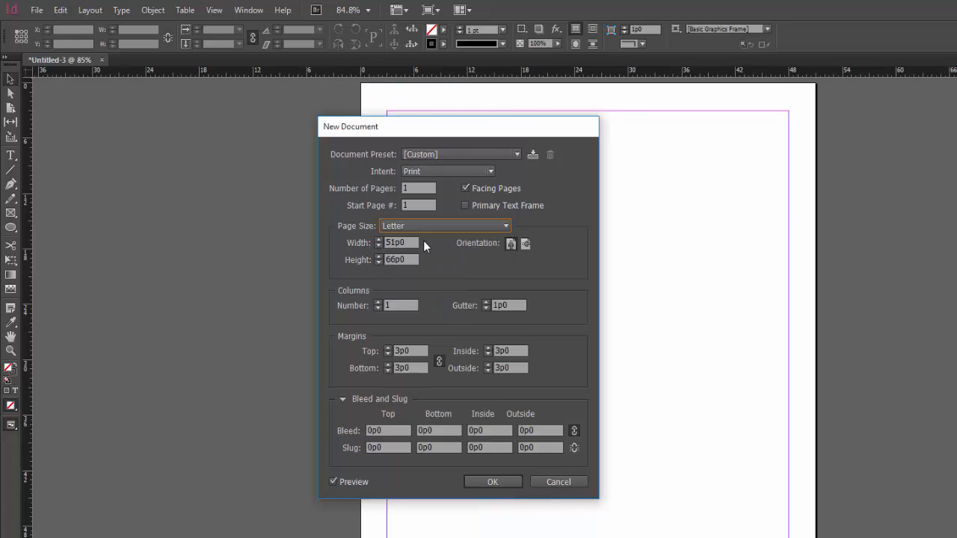
click(526, 244)
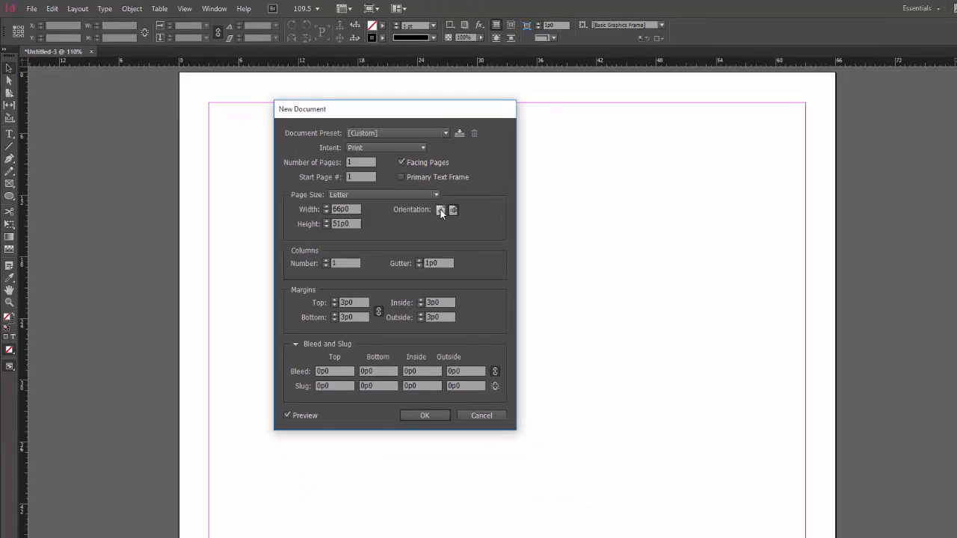
click(441, 210)
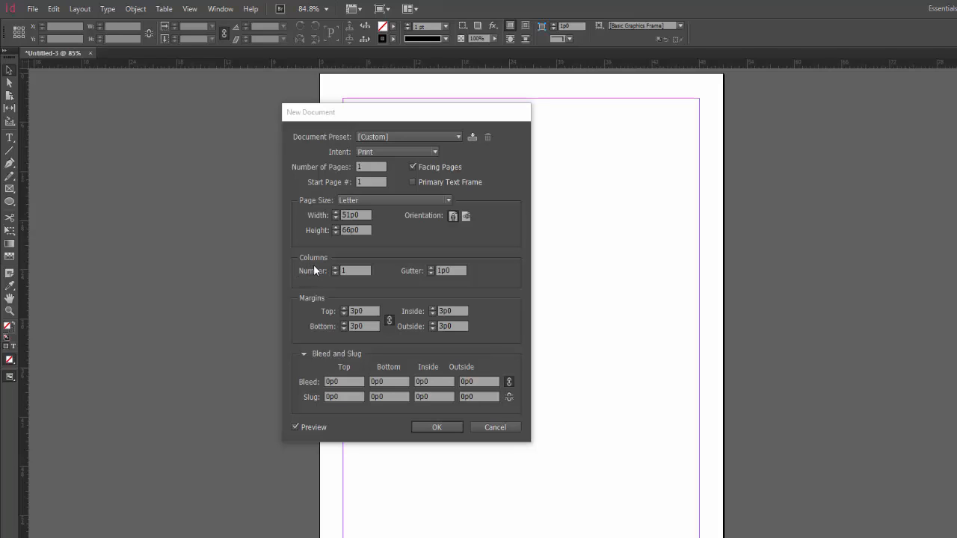
- Divide the page into 3 columns with a gutter of 1p6
click(356, 270)
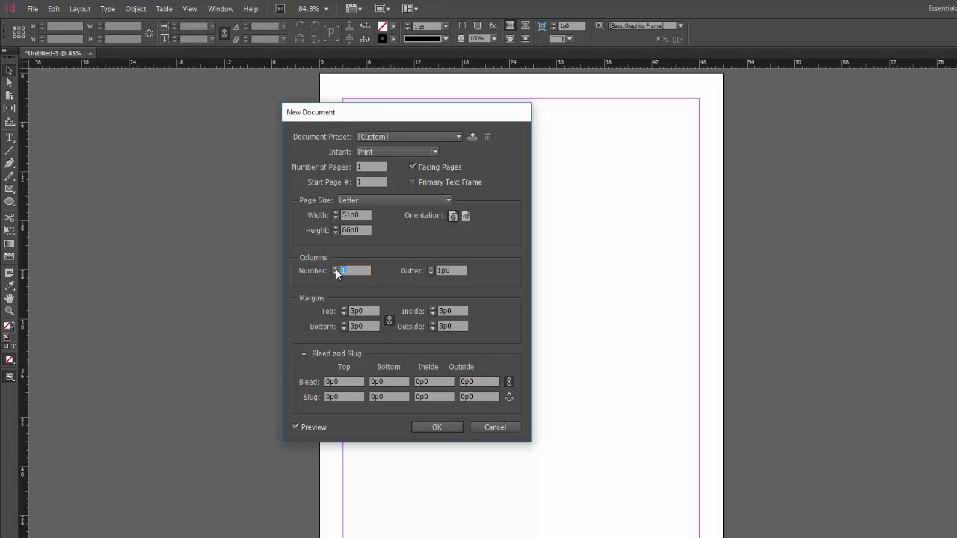
key(Tab)
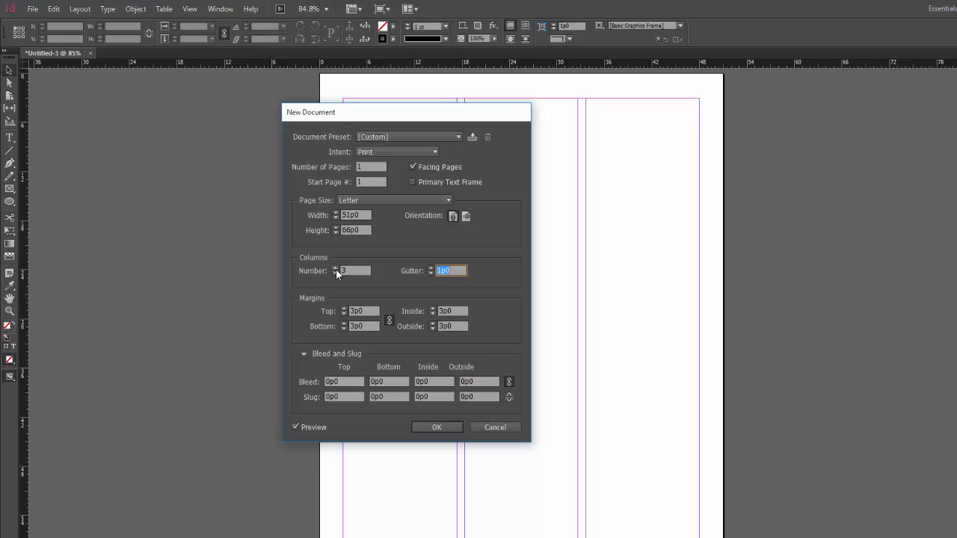
click(431, 267)
click(432, 268)
click(431, 268)
click(431, 268)
click(432, 268)
click(431, 267)
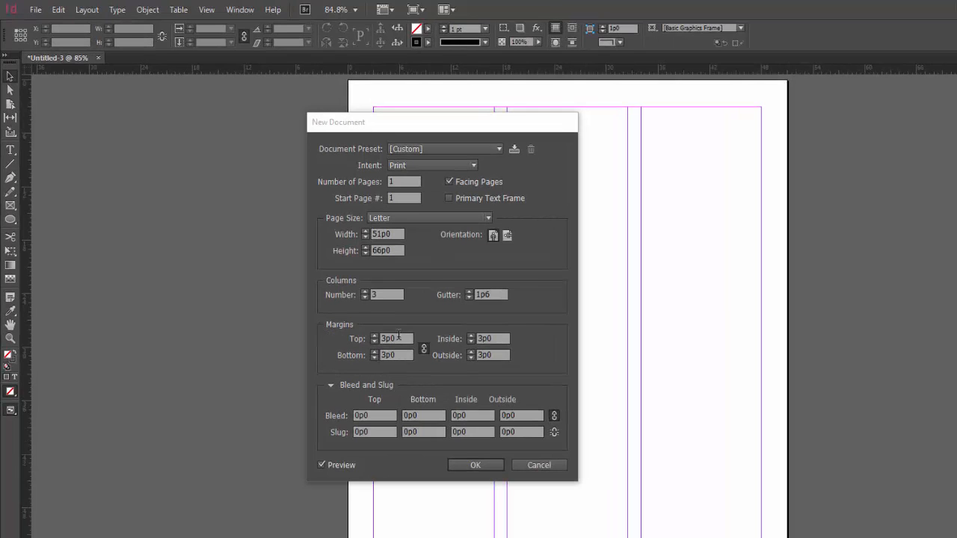
- Increase all four linked page margins to 4p0
click(375, 334)
click(375, 334)
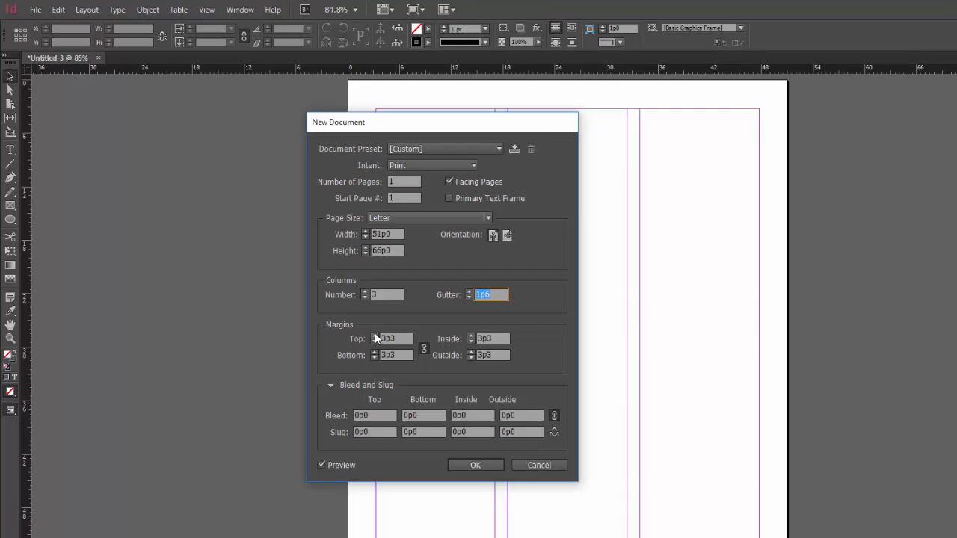
click(374, 334)
click(375, 334)
click(375, 334)
click(375, 334)
click(375, 334)
click(375, 334)
click(375, 335)
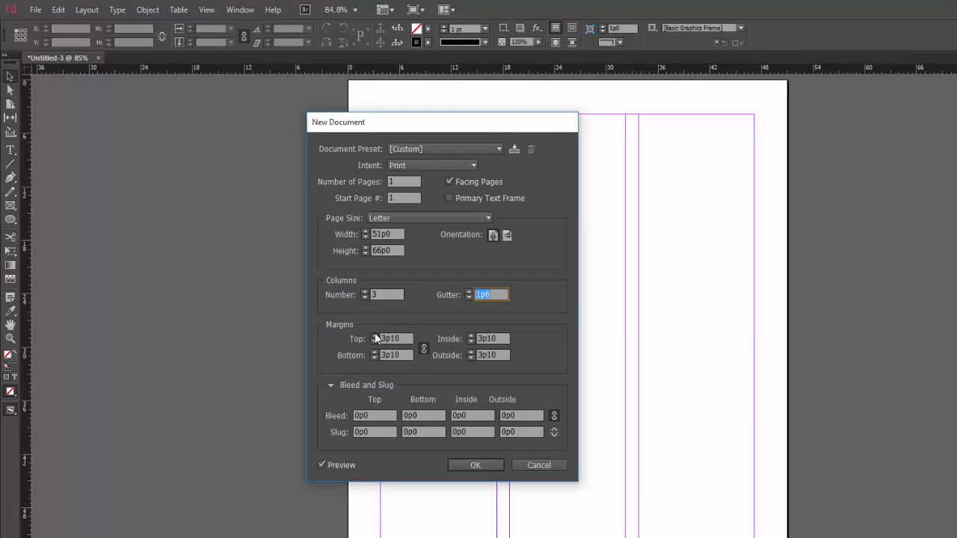
click(374, 334)
click(375, 334)
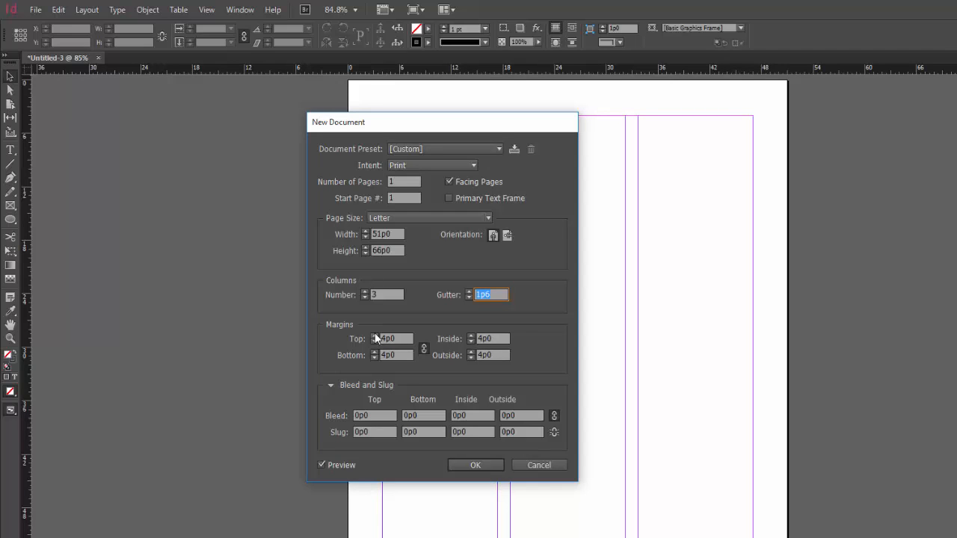
- Unlink the margins to set only the top one to 6p0, and turn off facing pages
click(423, 347)
click(395, 339)
drag(375, 336, 336, 336)
text(6)
key(Tab)
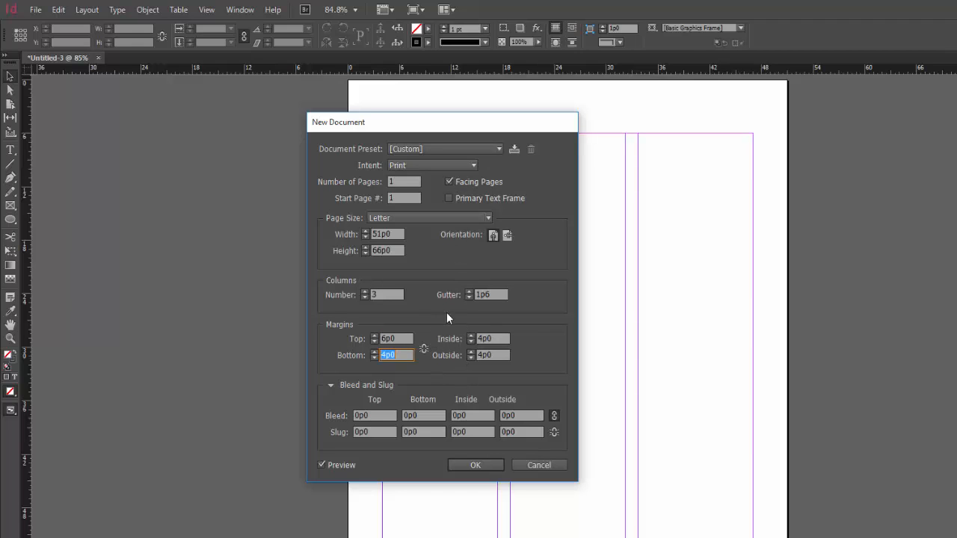
click(449, 181)
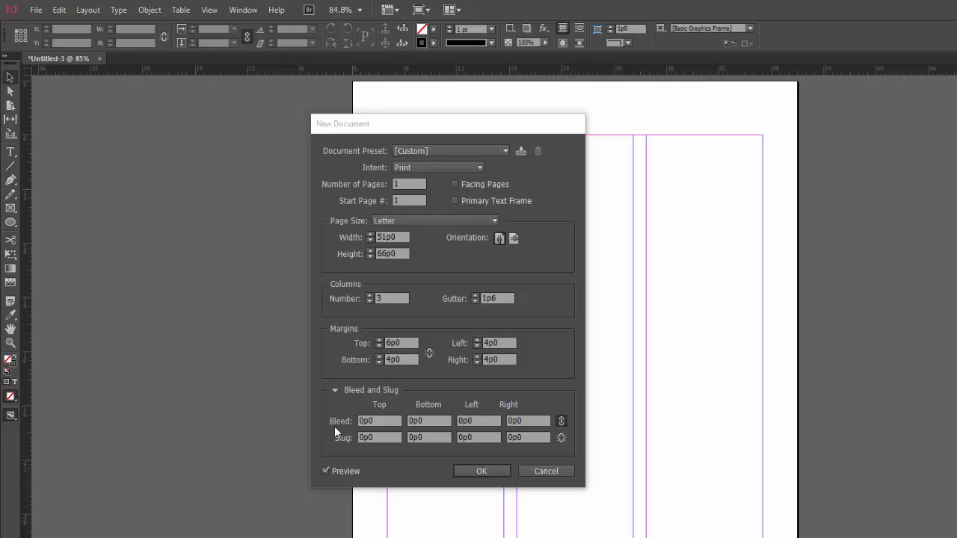
- Set a 1p0 bleed on all sides and a 3p0 slug on the page's right side only
click(379, 421)
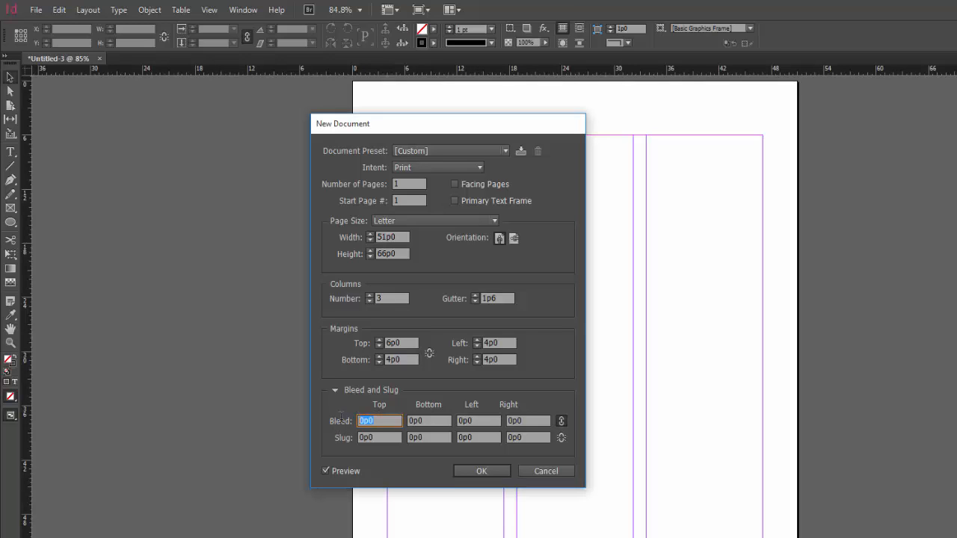
text(1)
key(Tab)
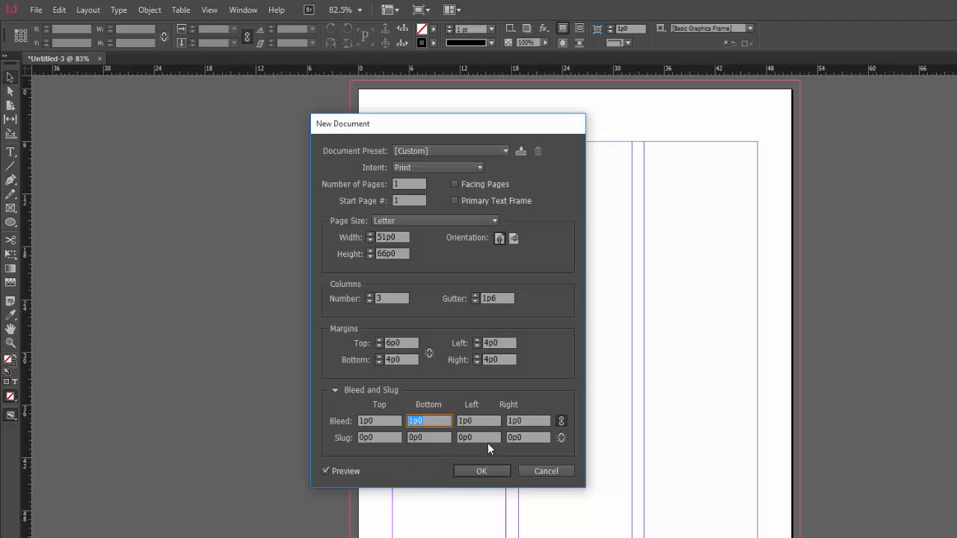
click(529, 435)
text(3)
key(Tab)
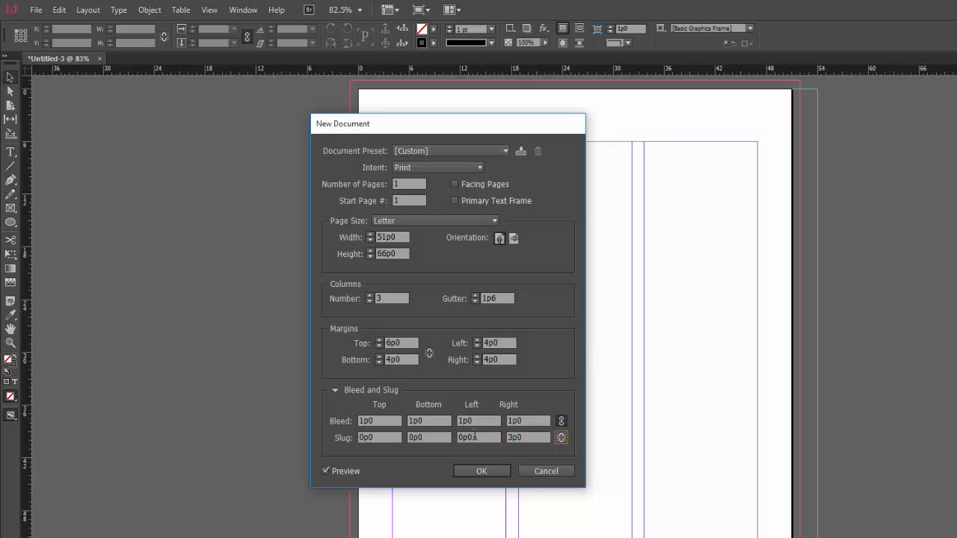